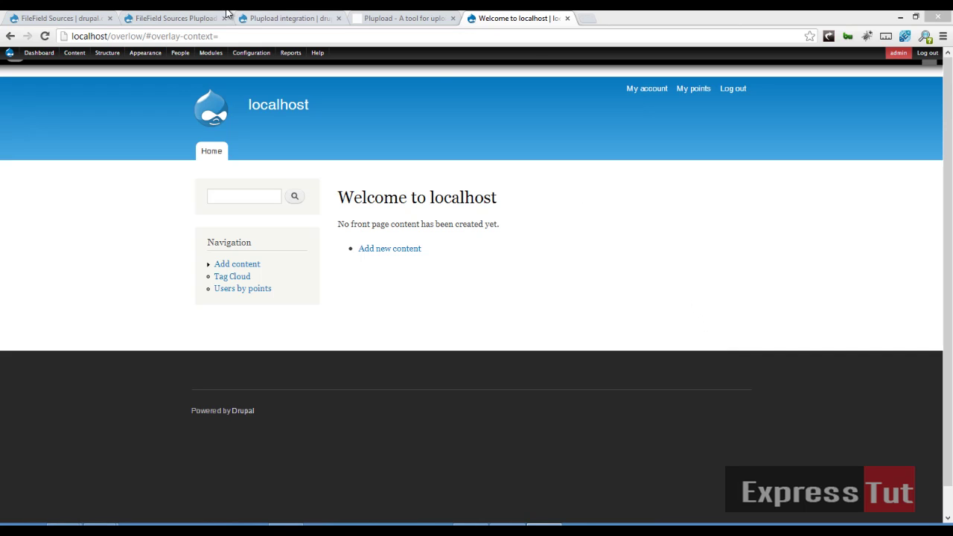
Step: Glance at the Plupload project page, then start a new Article from the local site
{"action": "left_click", "coordinate": [268, 18]}
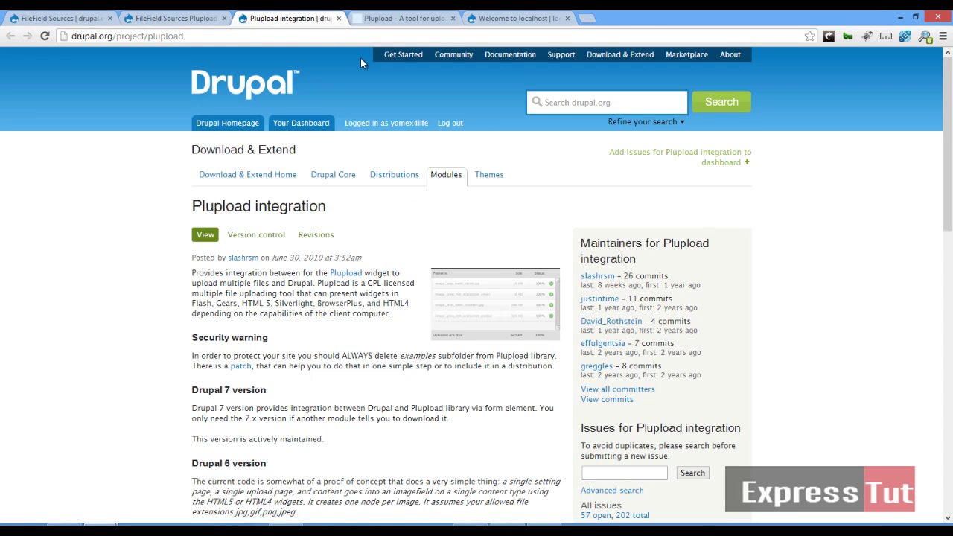
{"action": "left_click", "coordinate": [515, 16]}
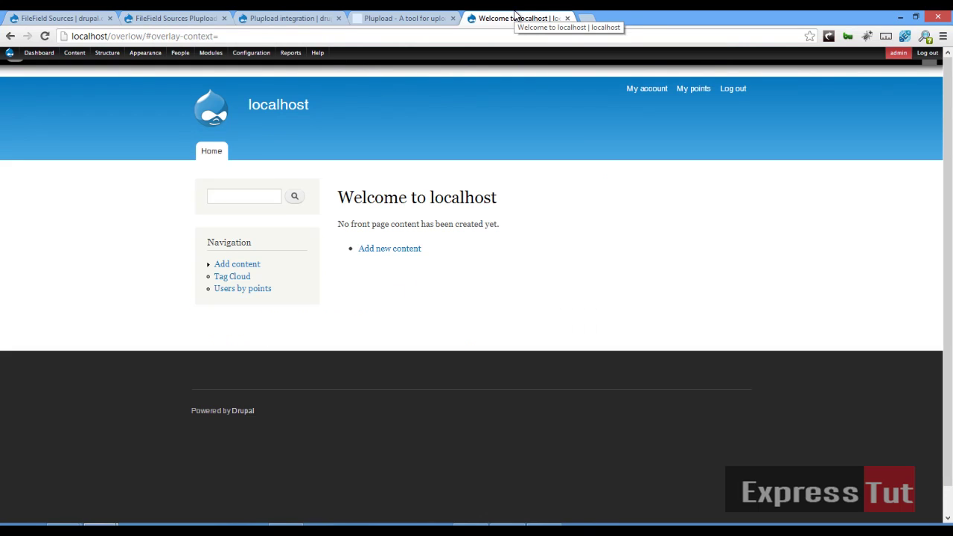
{"action": "mouse_move", "coordinate": [75, 53]}
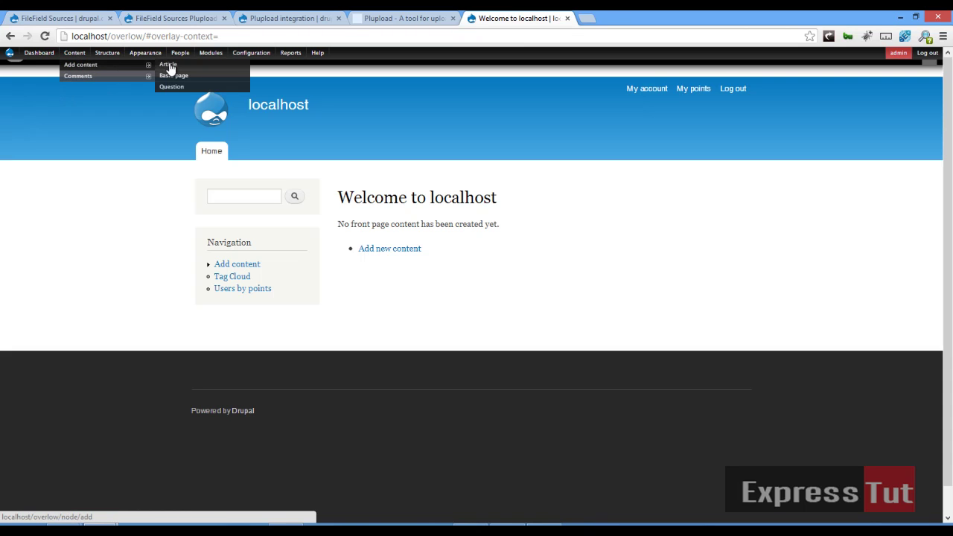
{"action": "left_click", "coordinate": [169, 65]}
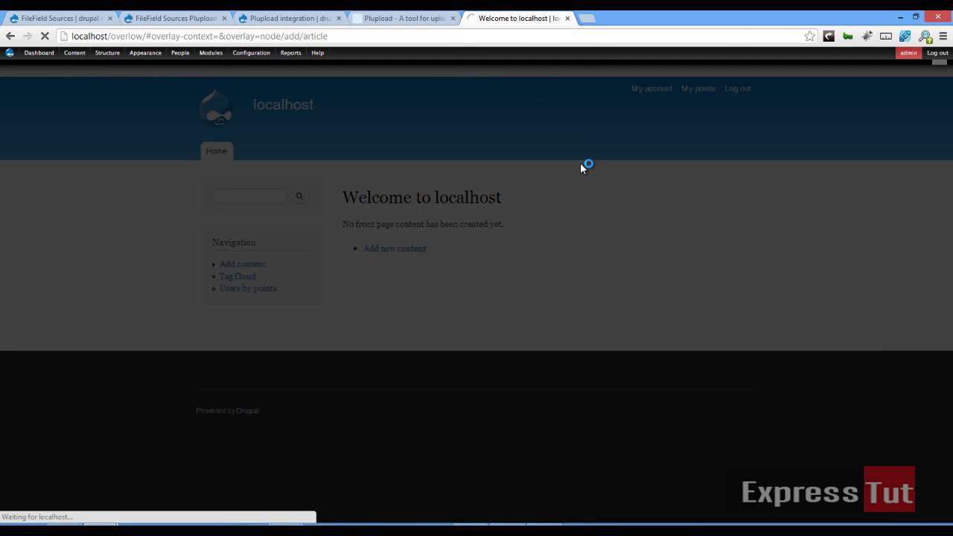
Step: Upload colourful_prisms_01.gif into the article's Image field
{"action": "scroll", "coordinate": [525, 198], "scroll_direction": "down", "scroll_amount": 5}
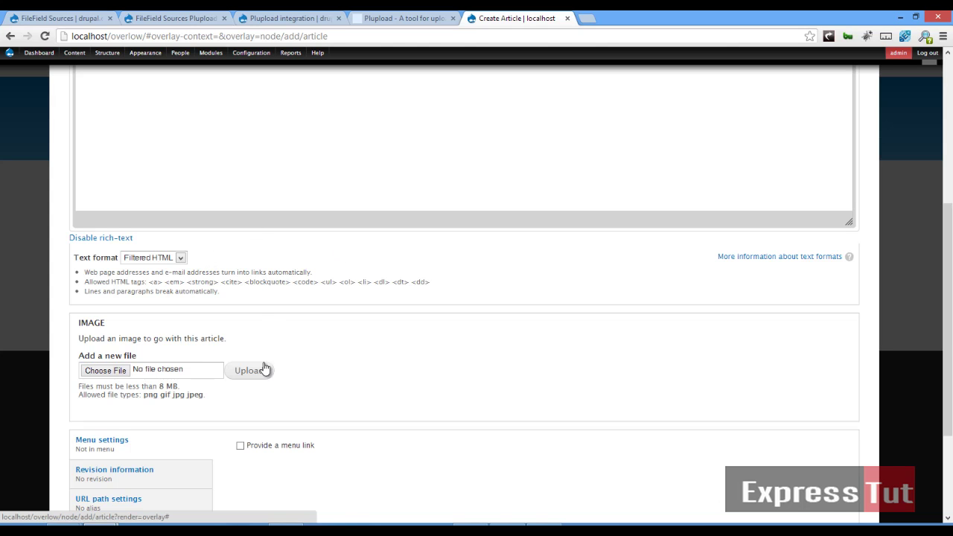
{"action": "left_click", "coordinate": [111, 370]}
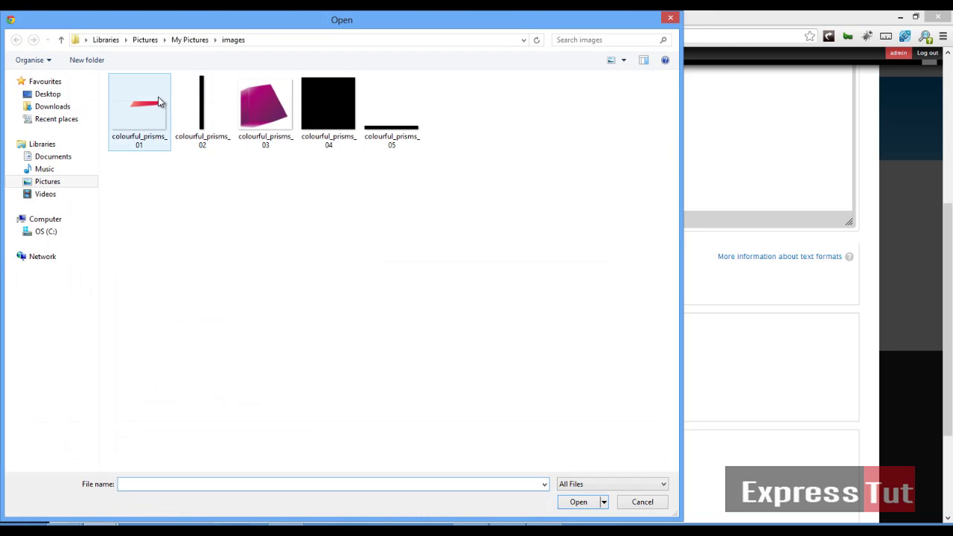
{"action": "double_click", "coordinate": [141, 111]}
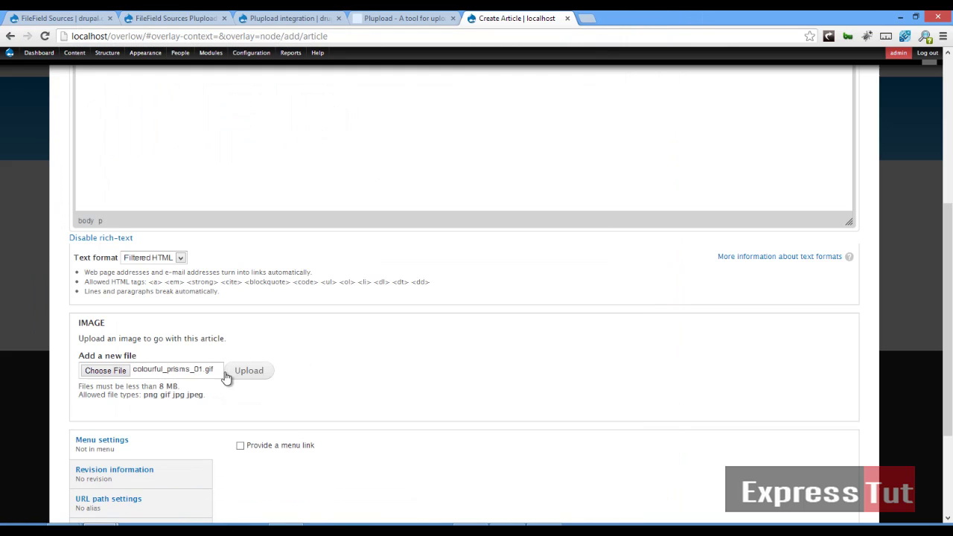
{"action": "left_click", "coordinate": [251, 373]}
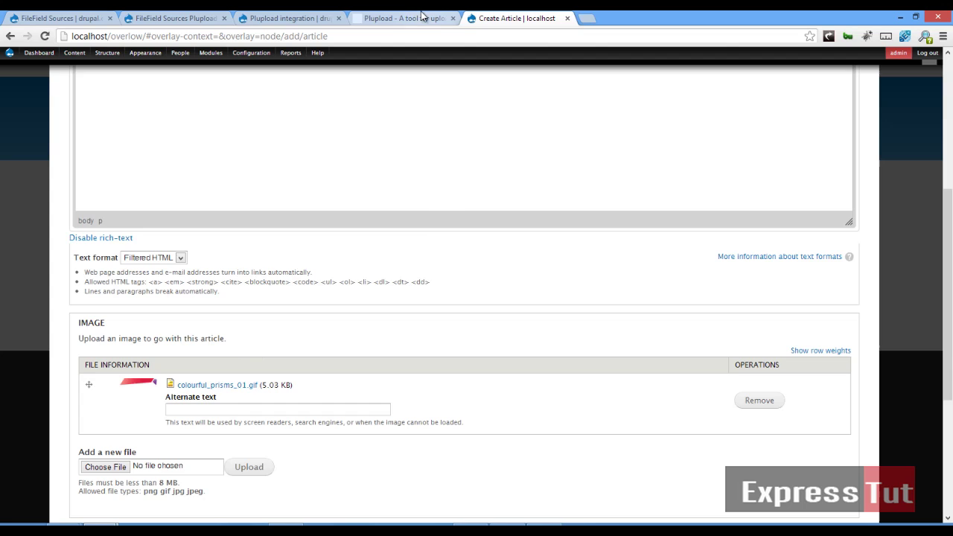
Step: Review the Plupload library, FileField Sources and FileField Sources Plupload pages, then switch to Drush
{"action": "left_click", "coordinate": [397, 17]}
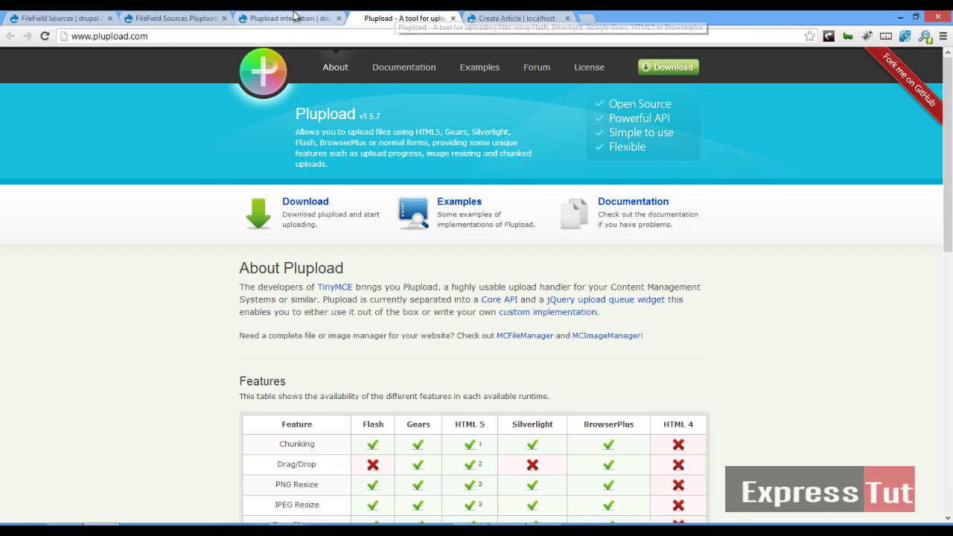
{"action": "left_click", "coordinate": [294, 17]}
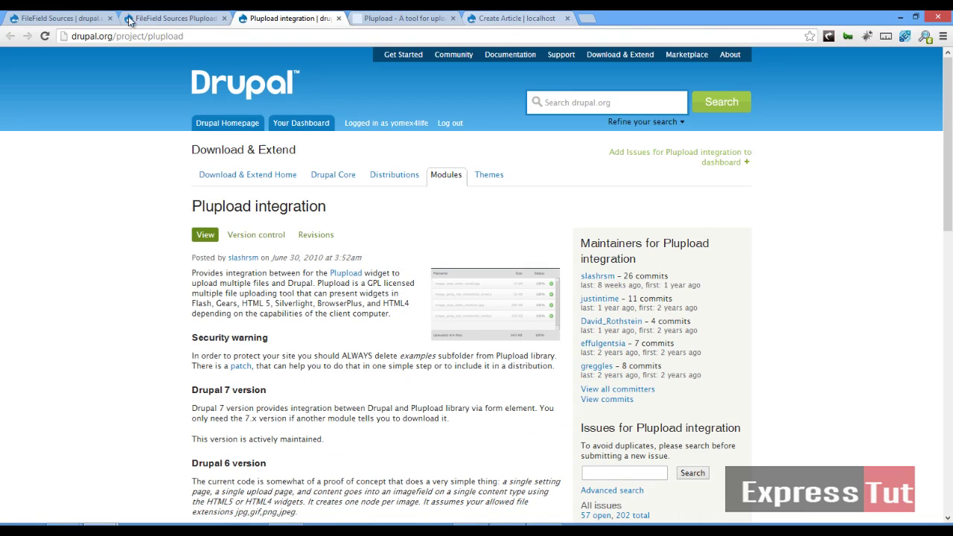
{"action": "left_click", "coordinate": [66, 16]}
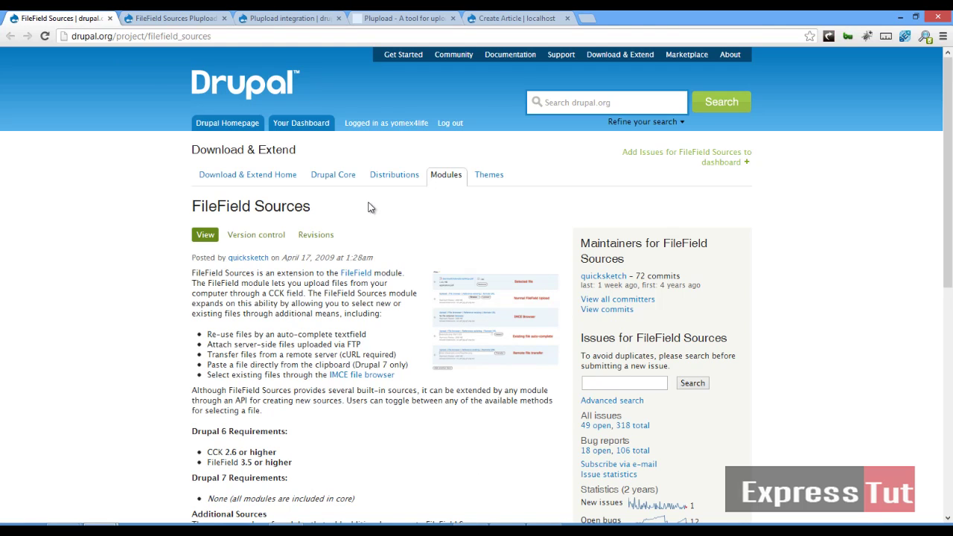
{"action": "left_click", "coordinate": [149, 17]}
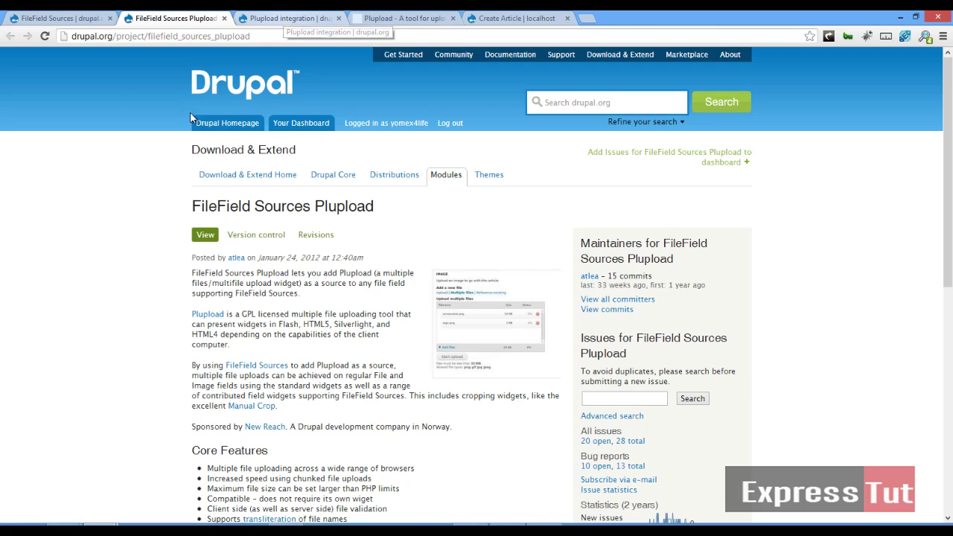
{"action": "left_click", "coordinate": [303, 16]}
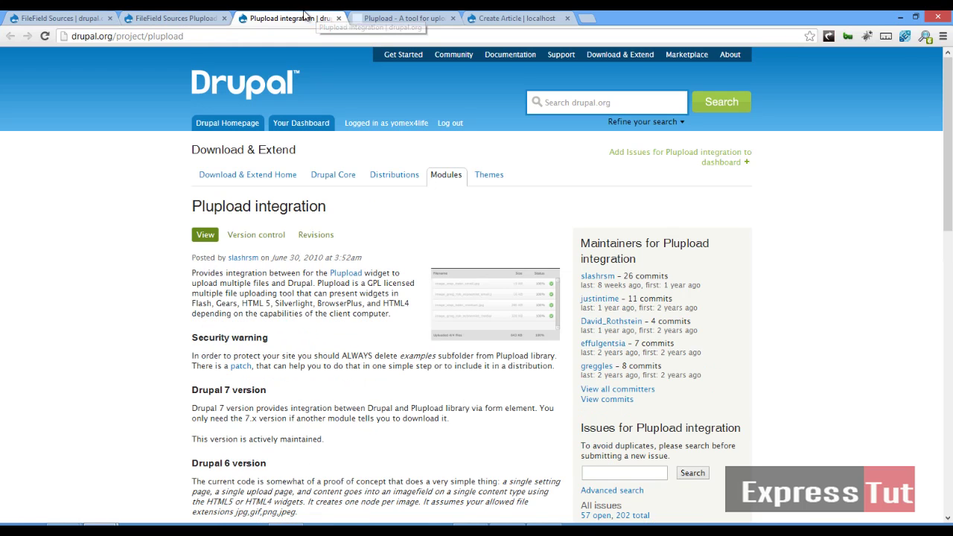
{"action": "left_click", "coordinate": [410, 18]}
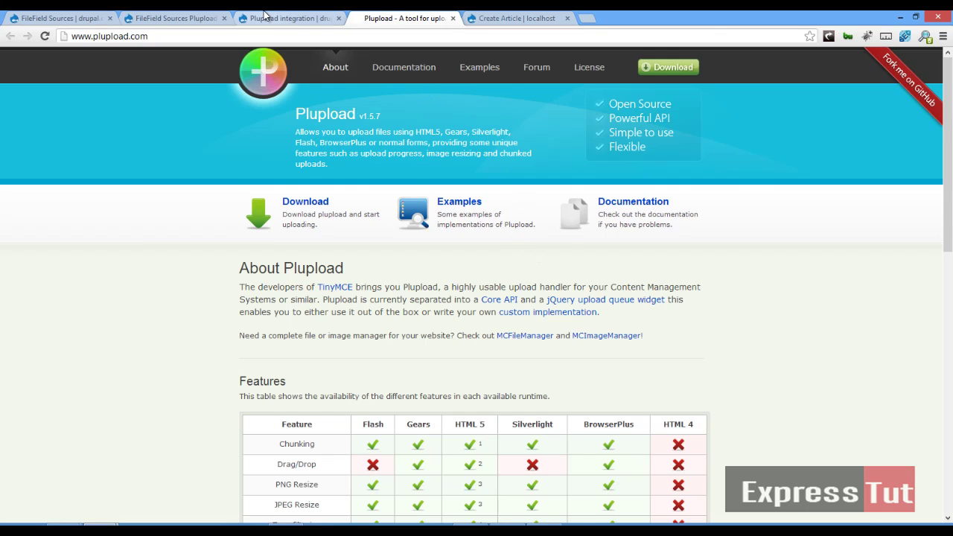
{"action": "left_click", "coordinate": [290, 18]}
{"action": "key", "text": "alt+Tab"}
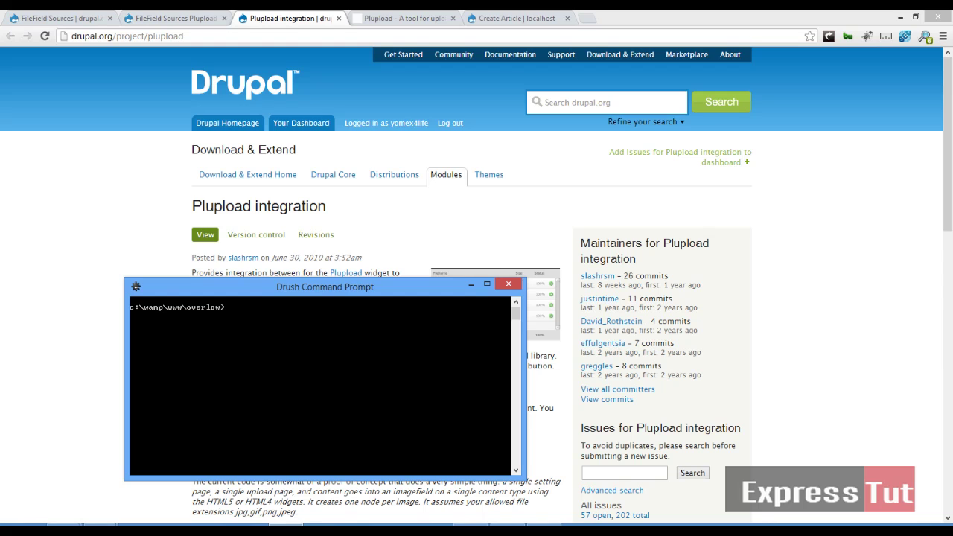
Step: Begin a drush dl command for plupload and filefield_sources, checking machine names on drupal.org
{"action": "type", "text": "drush dl plupload"}
{"action": "left_click", "coordinate": [91, 17]}
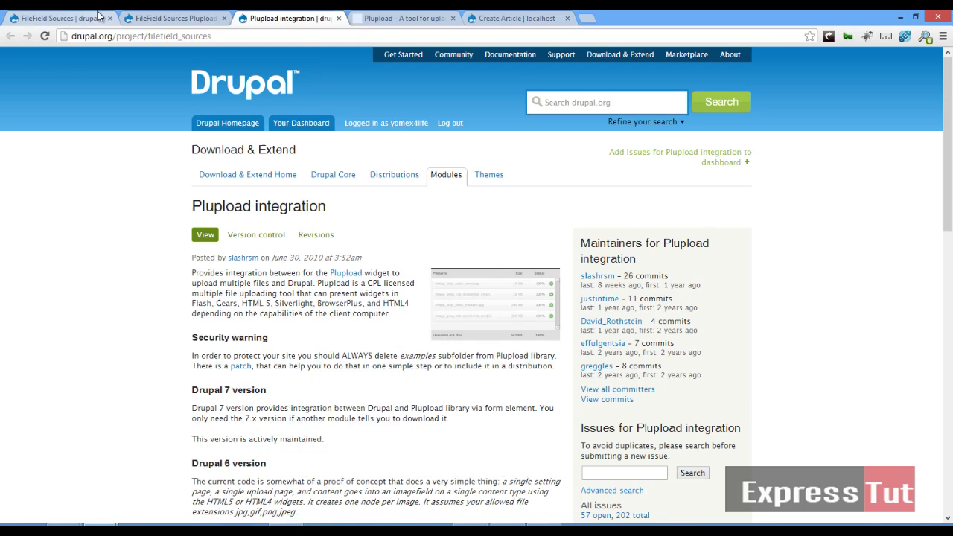
{"action": "key", "text": "alt+Tab"}
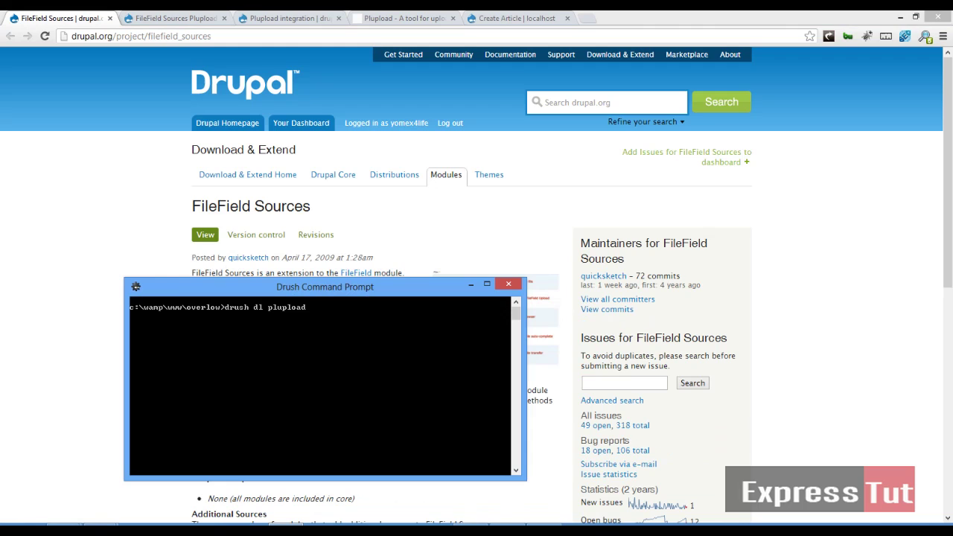
{"action": "type", "text": "filefield_sources"}
{"action": "left_click", "coordinate": [158, 19]}
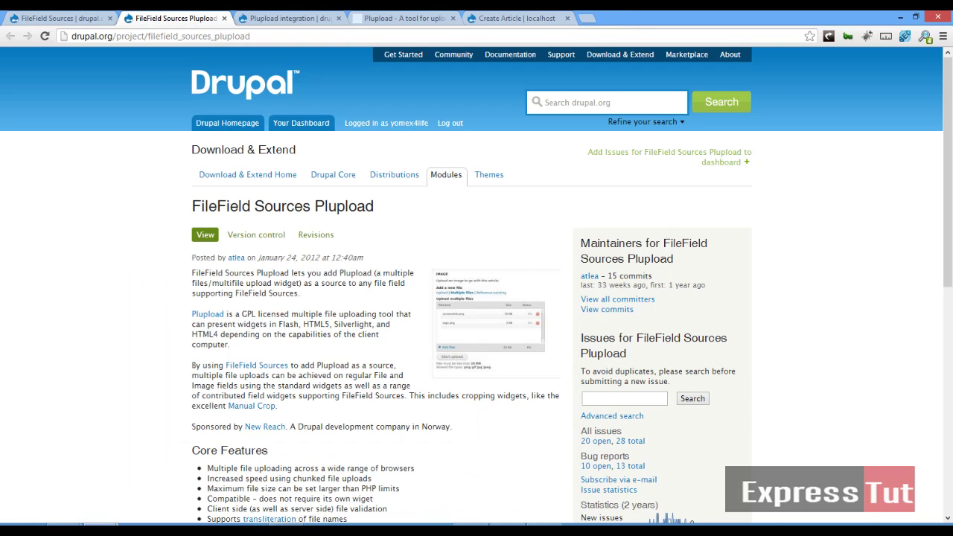
{"action": "left_click", "coordinate": [290, 523]}
Step: Add filefield_sources_plupload to the download, then enable all three modules with drush en -y
{"action": "type", "text": "filefield_sources"}
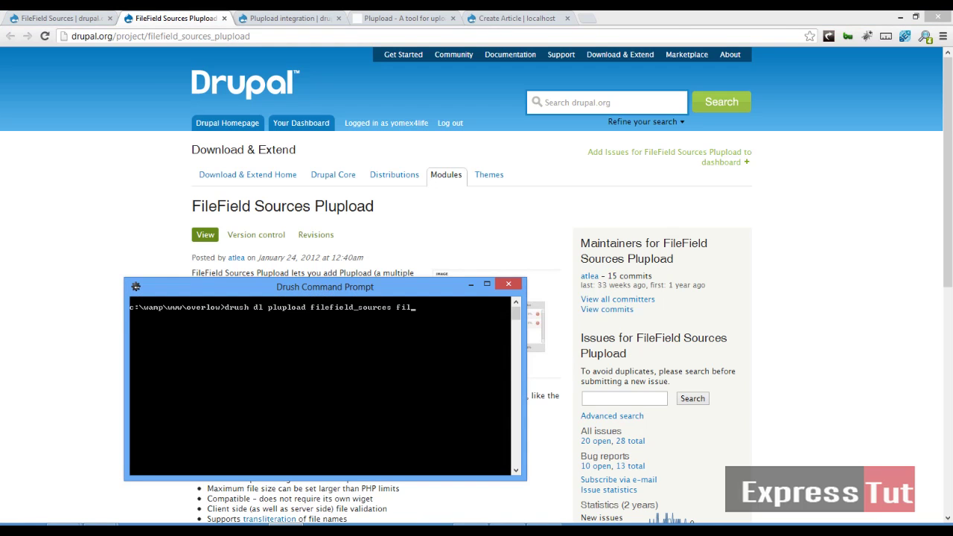
{"action": "type", "text": "filed_sou"}
{"action": "type", "text": "rces_pluplo"}
{"action": "key", "text": "BackSpace"}
{"action": "key", "text": "BackSpace"}
{"action": "type", "text": "el"}
{"action": "key", "text": "Return"}
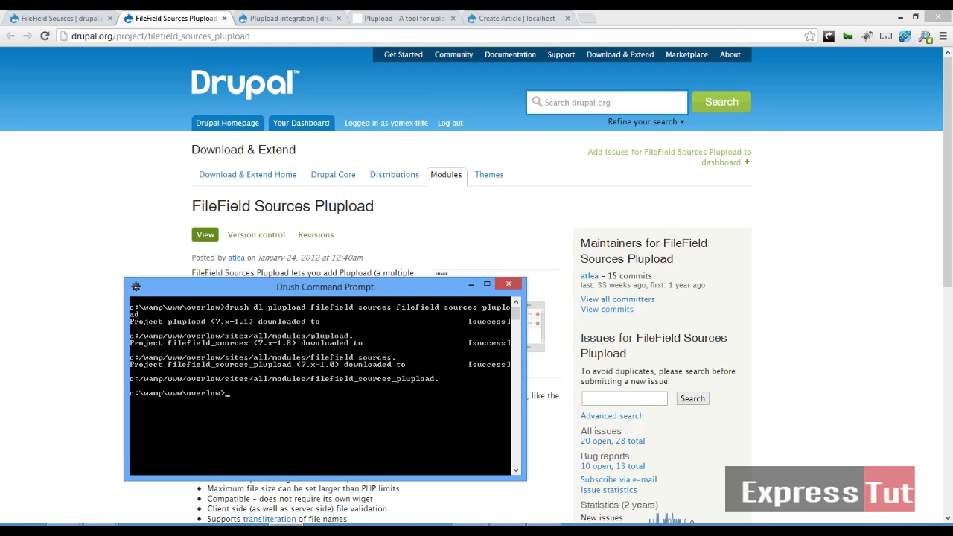
{"action": "type", "text": "drush en plupload filefield_sources filefield_sources_plupload -y"}
{"action": "key", "text": "Return"}
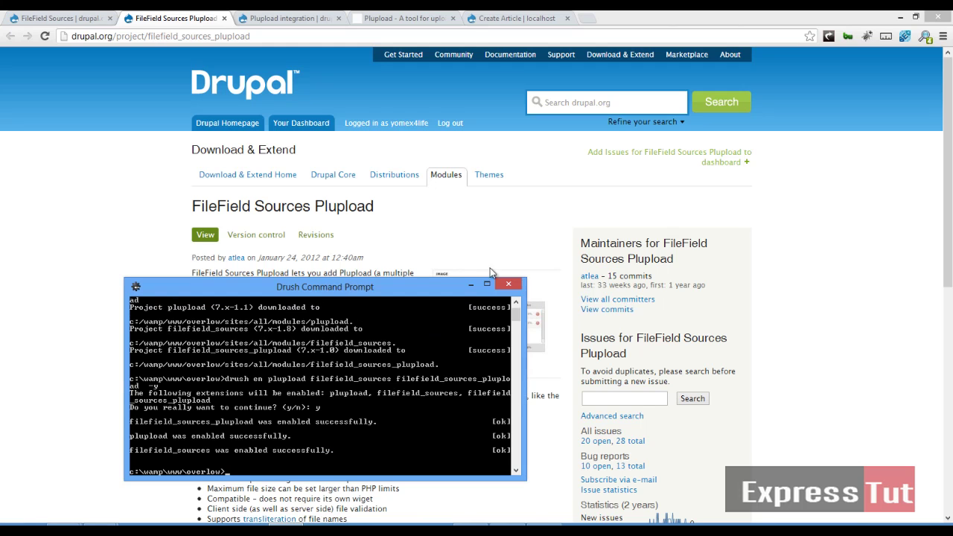
Step: Browse the Plupload library website to its download page
{"action": "left_click", "coordinate": [392, 18]}
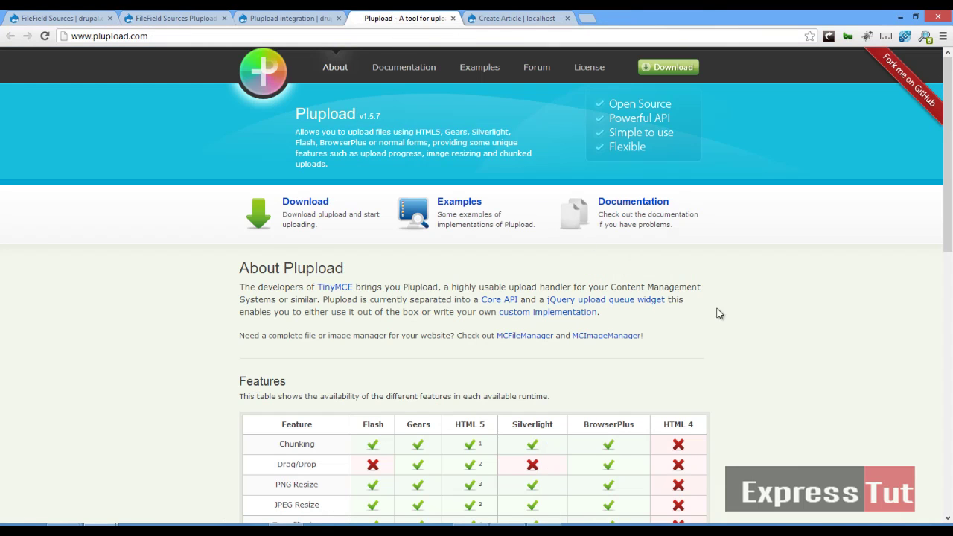
{"action": "scroll", "coordinate": [760, 318], "scroll_direction": "down", "scroll_amount": 1}
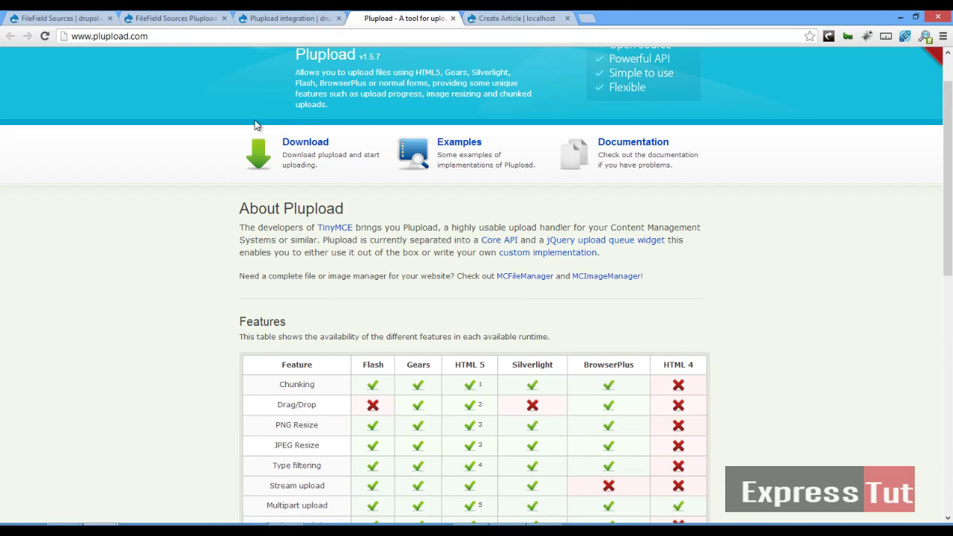
{"action": "left_click", "coordinate": [302, 142]}
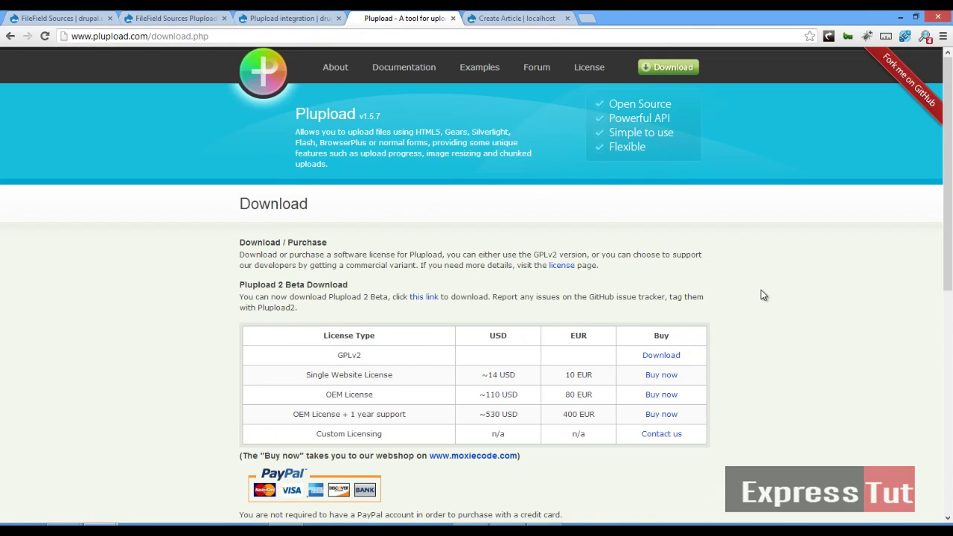
{"action": "scroll", "coordinate": [762, 290], "scroll_direction": "down", "scroll_amount": 1}
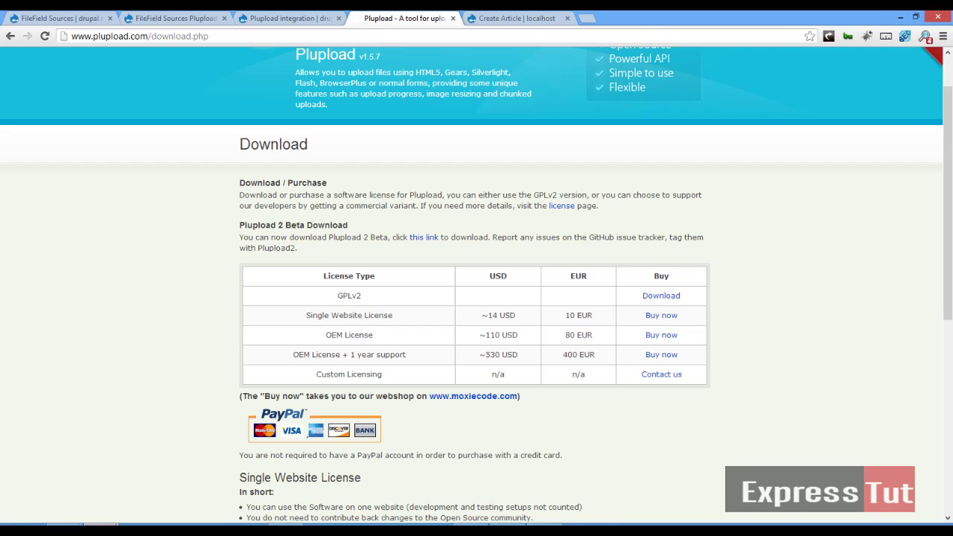
Step: Check the plupload folder in sites/all/libraries, then return to the Create Article form
{"action": "mouse_move", "coordinate": [101, 525]}
{"action": "left_click", "coordinate": [209, 455]}
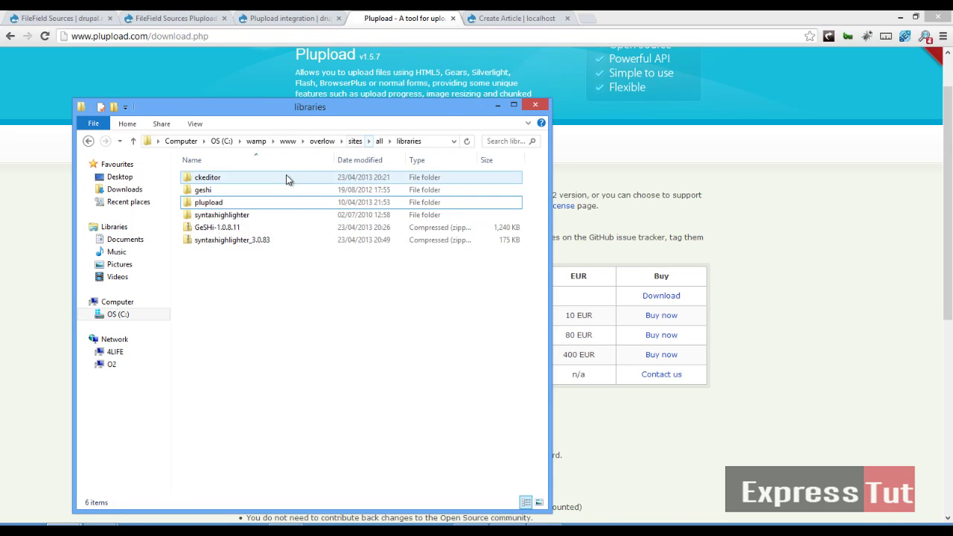
{"action": "left_click", "coordinate": [497, 106]}
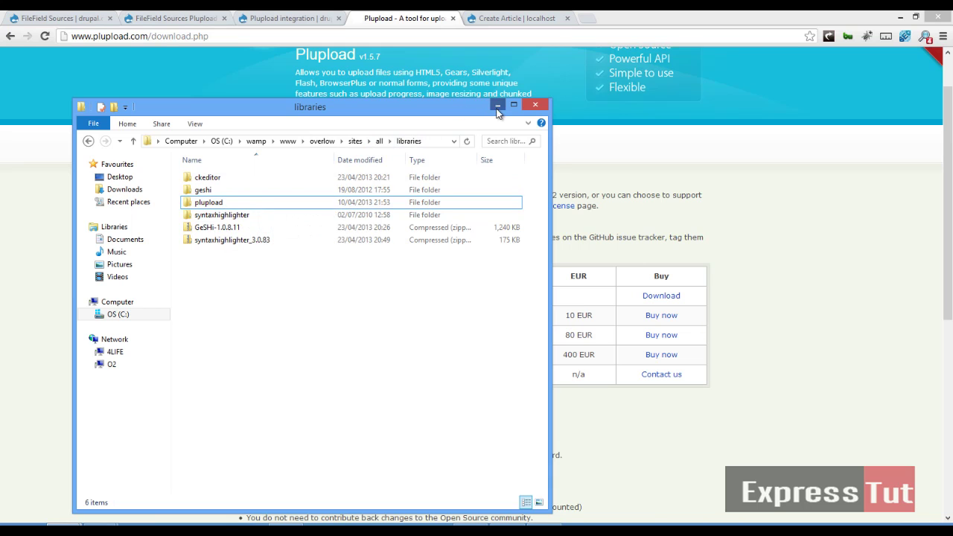
{"action": "left_click", "coordinate": [511, 17]}
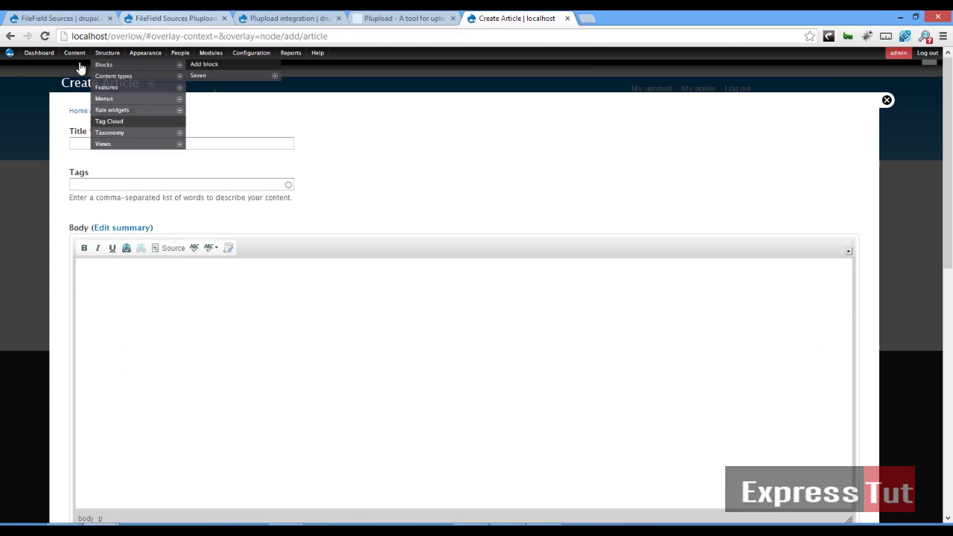
Step: Go through Structure > Content types > Article to its Manage fields page
{"action": "mouse_move", "coordinate": [105, 71]}
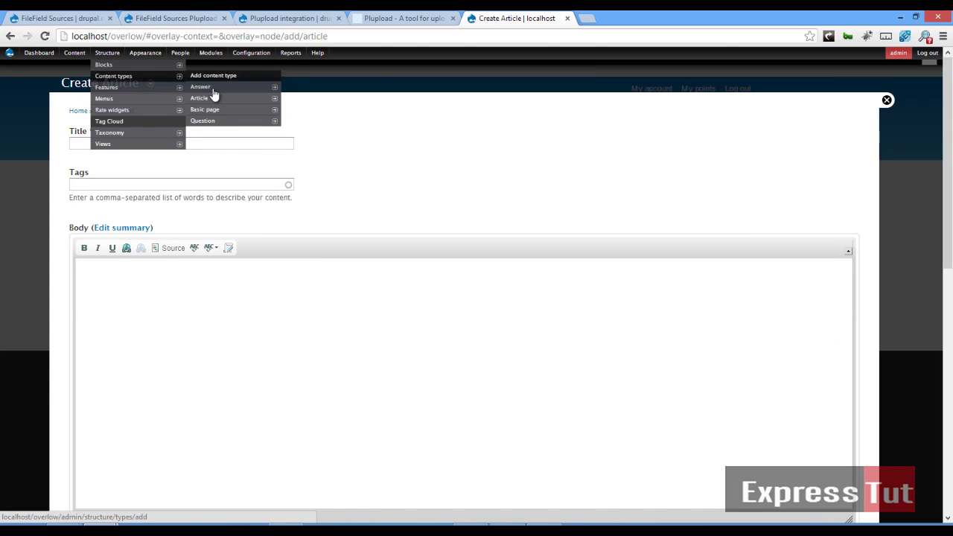
{"action": "mouse_move", "coordinate": [213, 96]}
{"action": "left_click", "coordinate": [301, 109]}
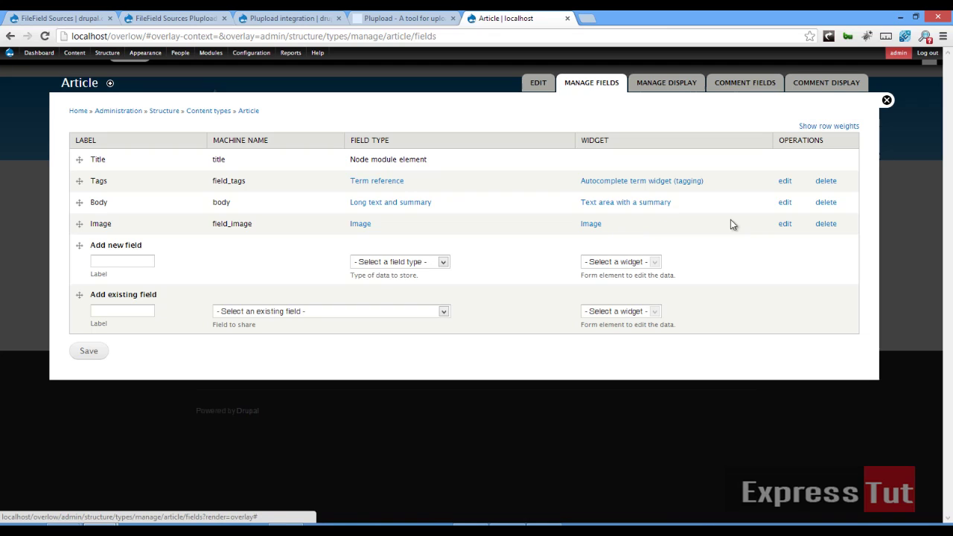
Step: In the Image field settings, tick Advanced upload widget (Plupload) and set Number of values to Unlimited
{"action": "left_click", "coordinate": [784, 222]}
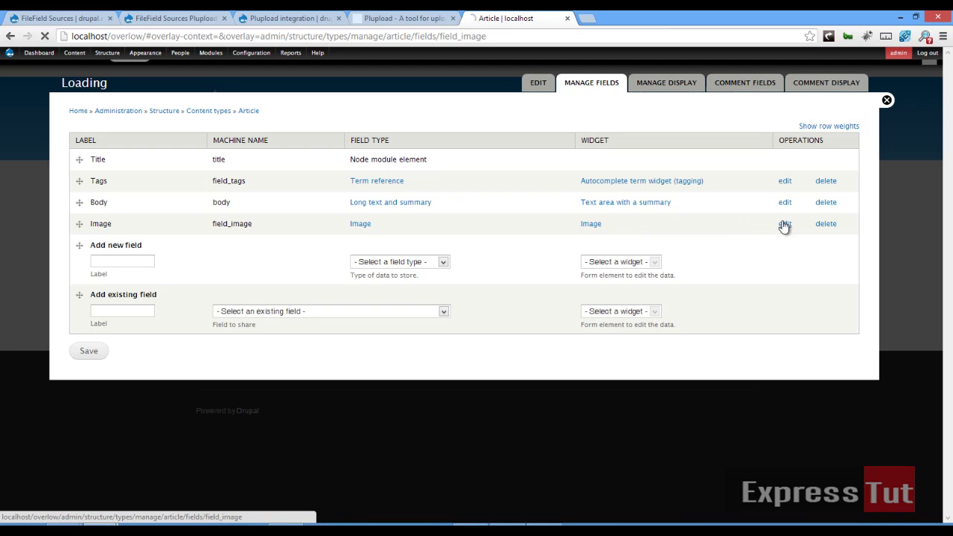
{"action": "scroll", "coordinate": [244, 249], "scroll_direction": "down", "scroll_amount": 5}
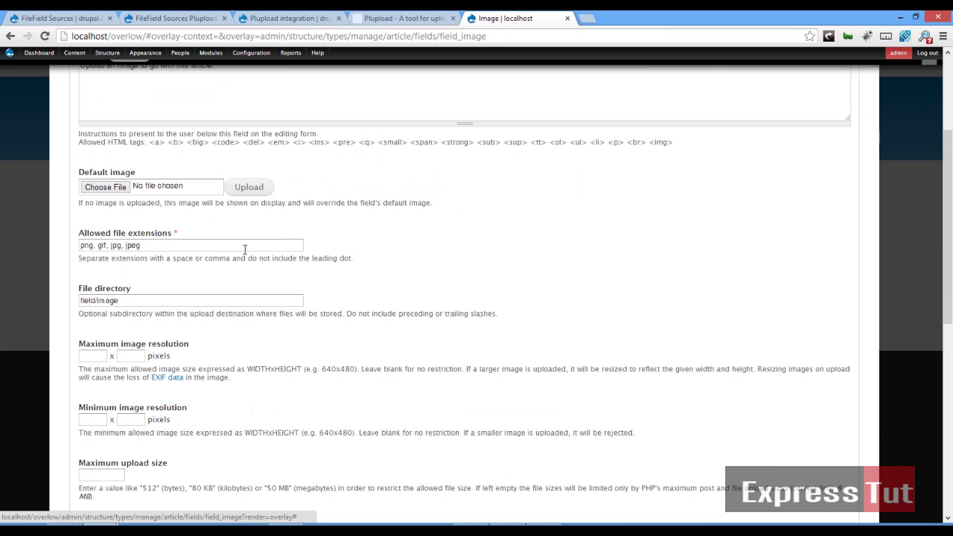
{"action": "scroll", "coordinate": [239, 224], "scroll_direction": "down", "scroll_amount": 4}
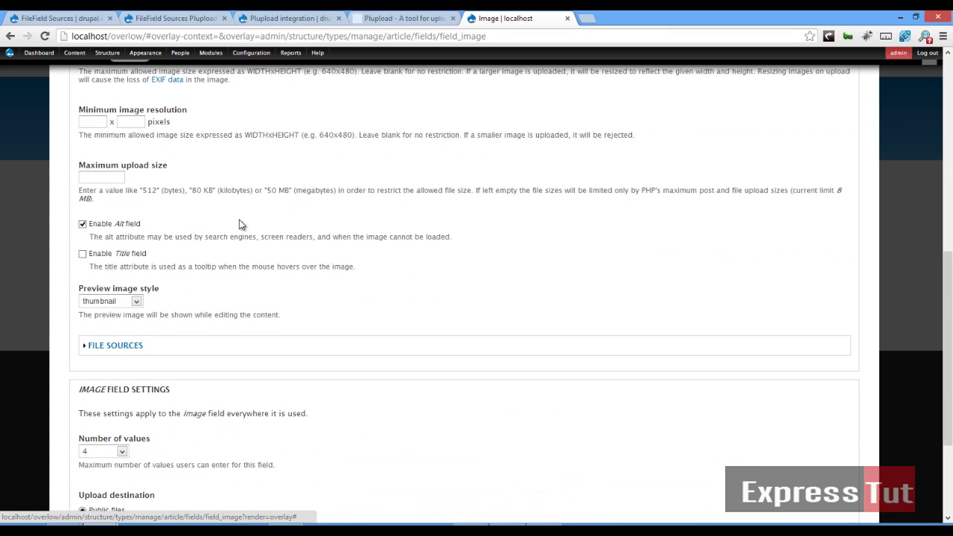
{"action": "left_click", "coordinate": [123, 347]}
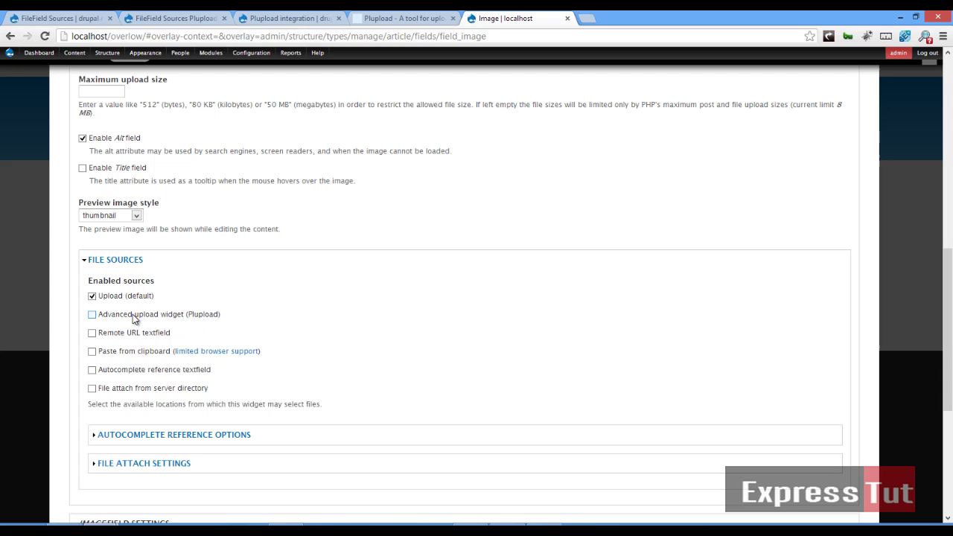
{"action": "left_click", "coordinate": [133, 314]}
{"action": "scroll", "coordinate": [186, 279], "scroll_direction": "down", "scroll_amount": 3}
{"action": "scroll", "coordinate": [180, 290], "scroll_direction": "down", "scroll_amount": 1}
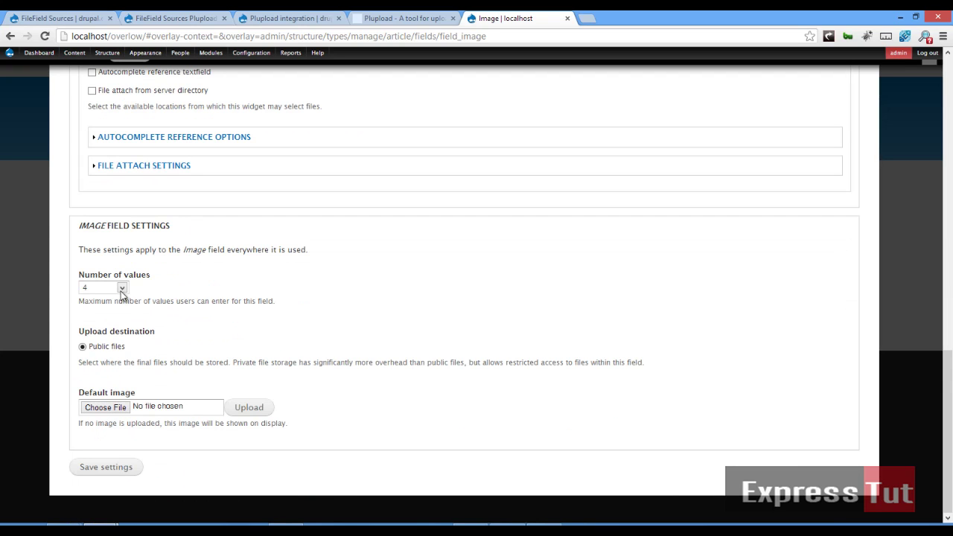
{"action": "left_click", "coordinate": [120, 288]}
{"action": "left_click", "coordinate": [113, 301]}
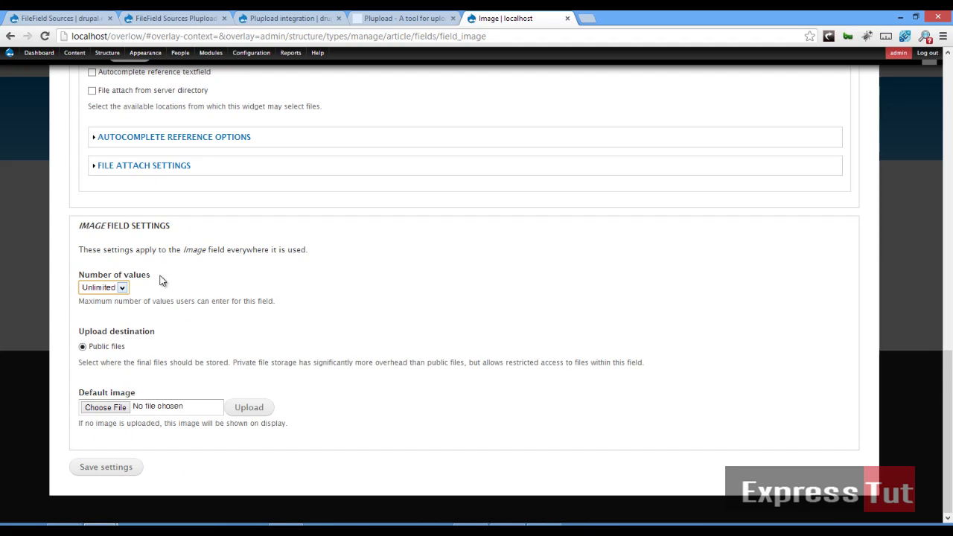
Step: Save the Image field settings, then open a new Article form at its Image section
{"action": "left_click", "coordinate": [115, 475]}
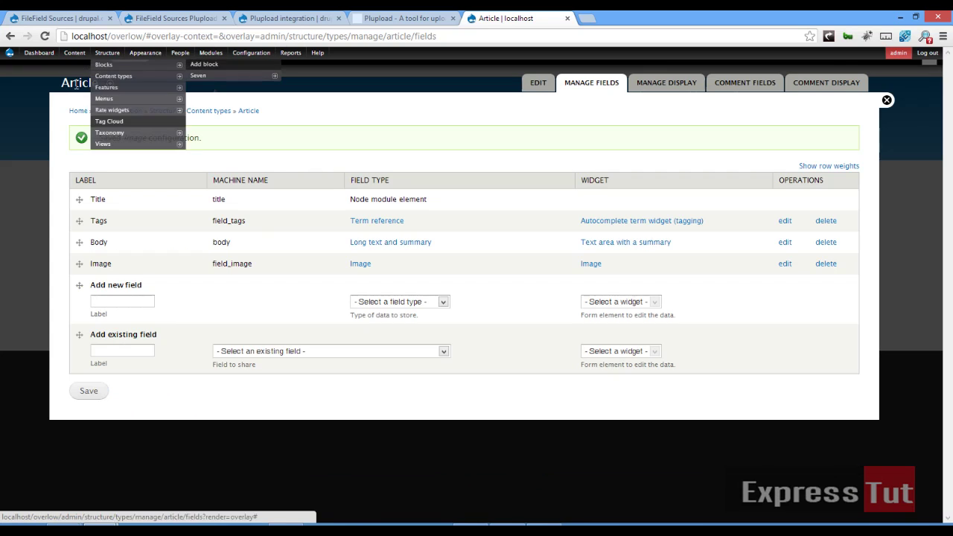
{"action": "left_click", "coordinate": [79, 110]}
{"action": "mouse_move", "coordinate": [102, 62]}
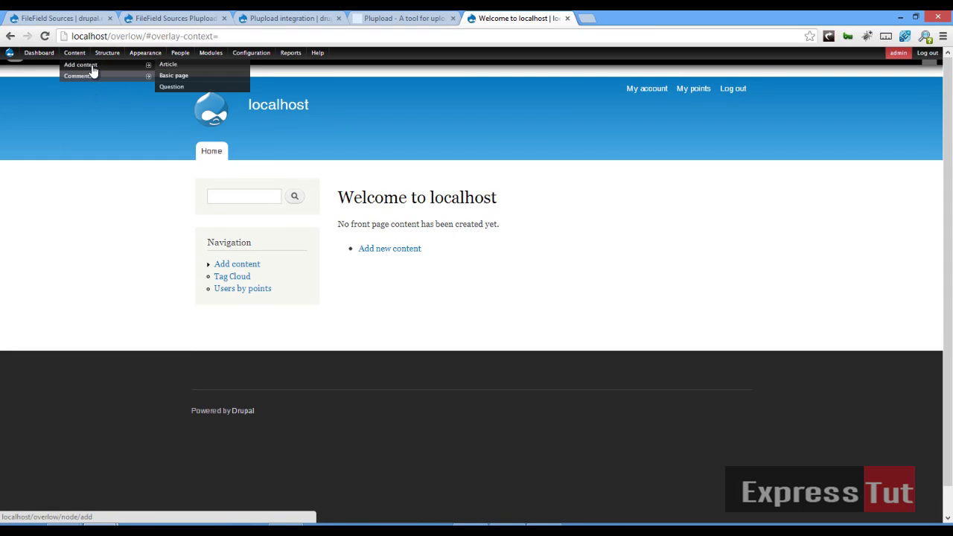
{"action": "left_click", "coordinate": [171, 66]}
{"action": "scroll", "coordinate": [707, 176], "scroll_direction": "down", "scroll_amount": 5}
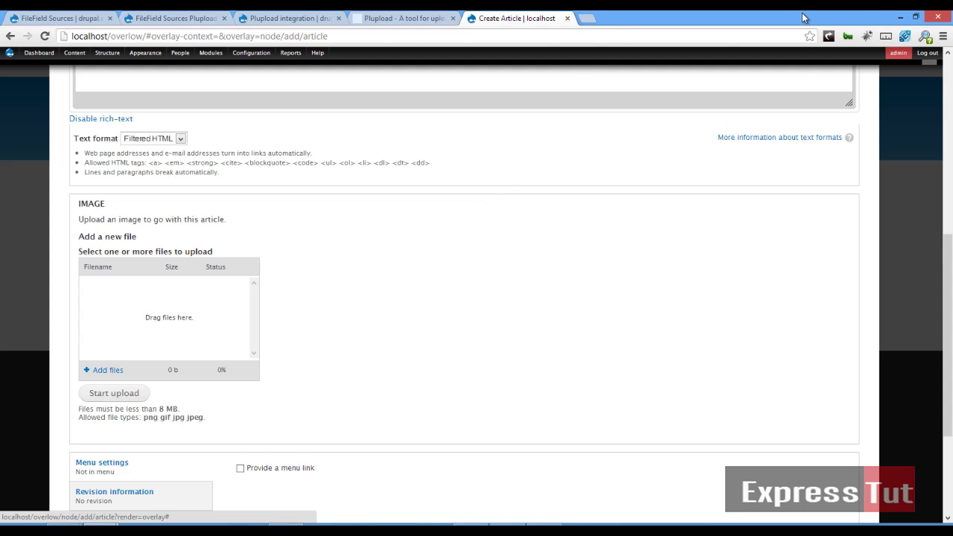
Step: Drag all five colourful_prisms images from the images folder into the Plupload drop area
{"action": "left_click", "coordinate": [915, 16]}
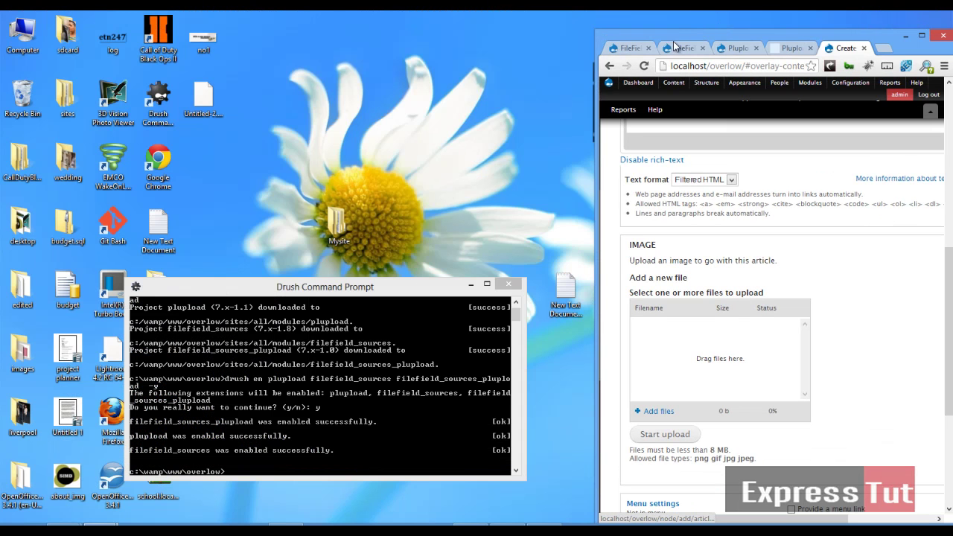
{"action": "left_click_drag", "start_coordinate": [685, 47], "coordinate": [694, 34]}
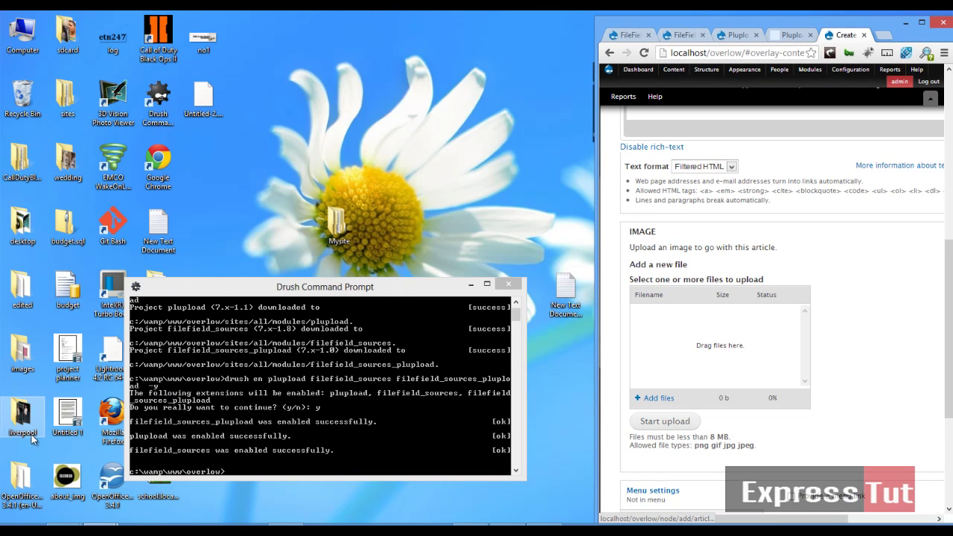
{"action": "left_click", "coordinate": [90, 455]}
{"action": "left_click", "coordinate": [314, 285]}
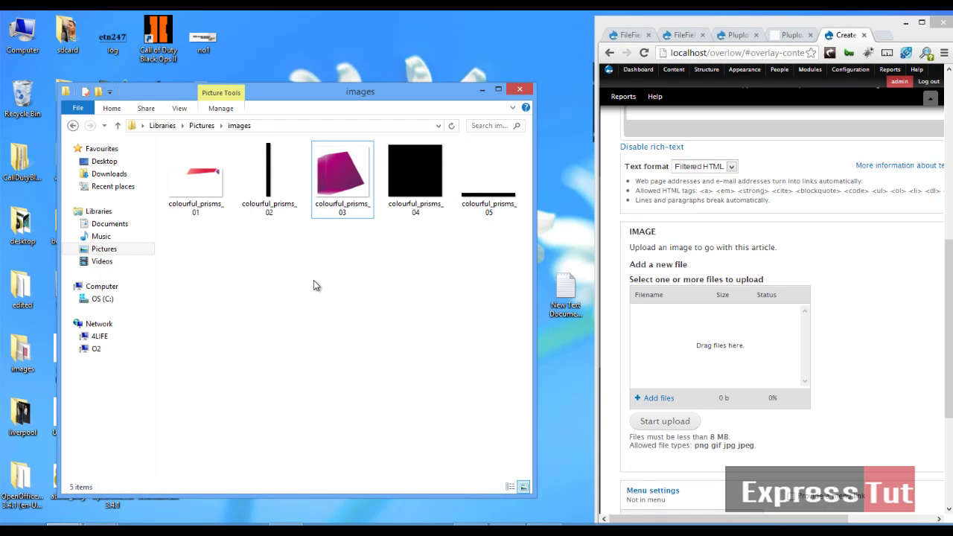
{"action": "left_click_drag", "start_coordinate": [187, 235], "coordinate": [515, 159]}
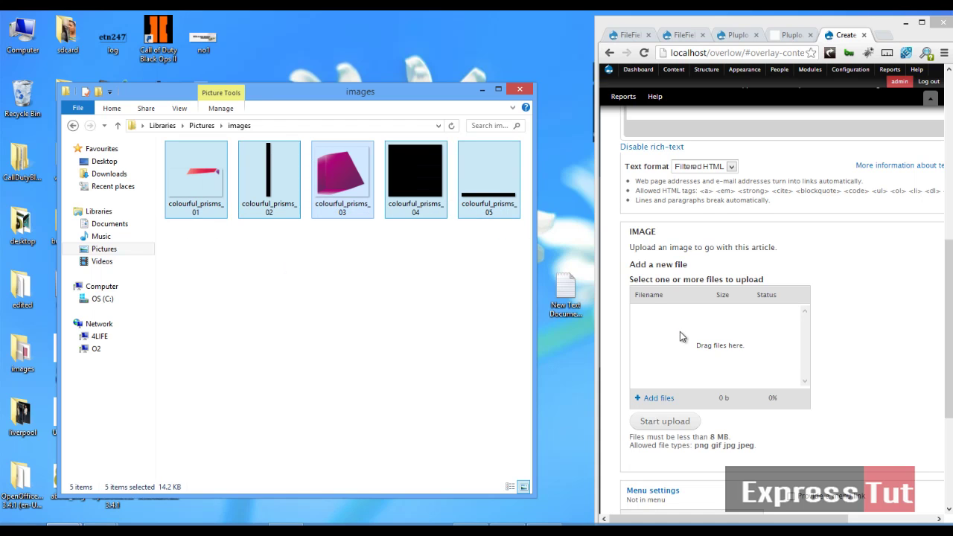
{"action": "left_click_drag", "start_coordinate": [334, 195], "coordinate": [704, 346]}
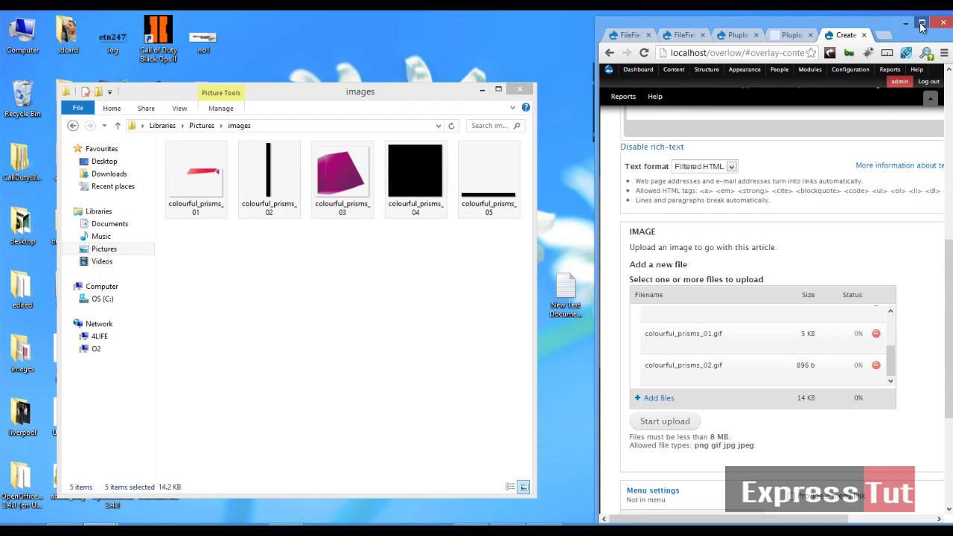
{"action": "double_click", "coordinate": [882, 22]}
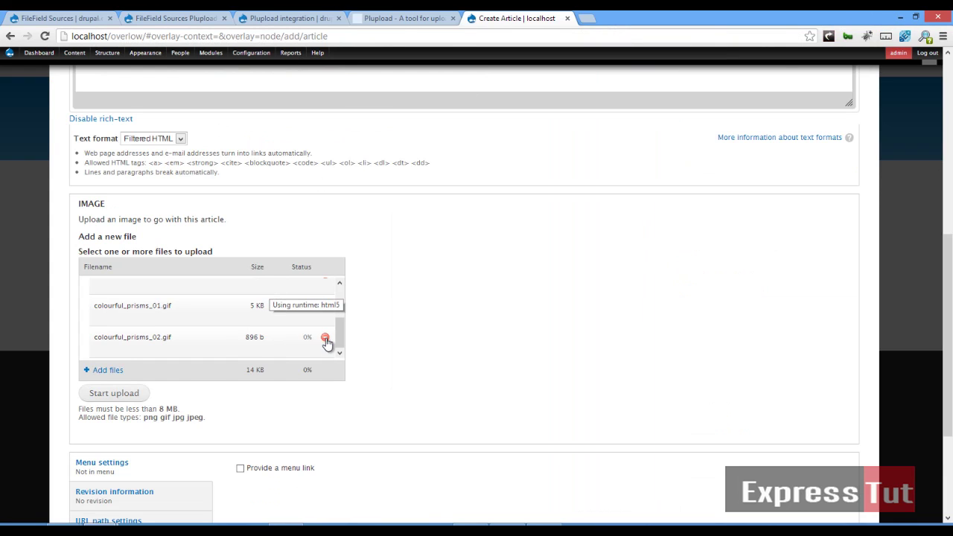
Step: Start the upload and wait until all five colourful_prisms images are listed in the Image field
{"action": "left_click", "coordinate": [124, 399]}
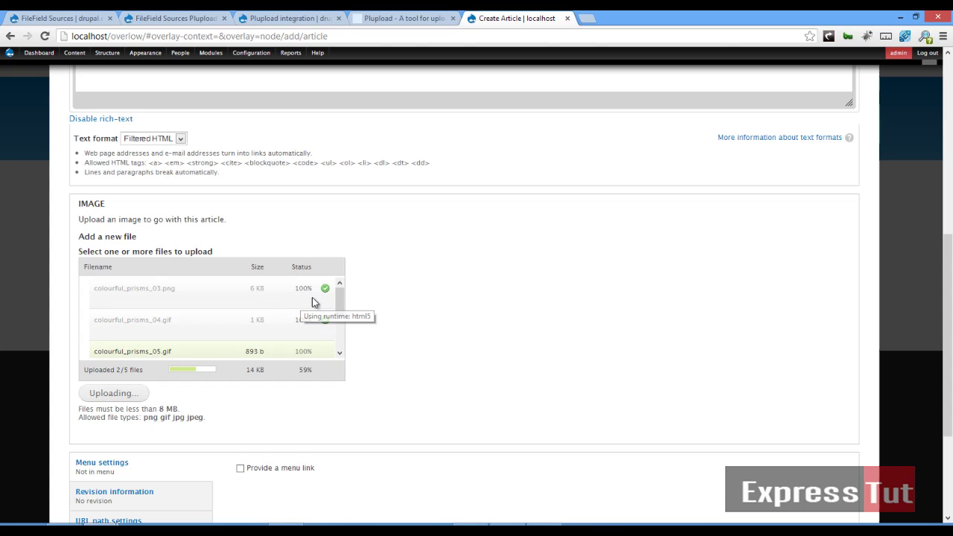
{"action": "left_click_drag", "start_coordinate": [344, 304], "coordinate": [339, 339]}
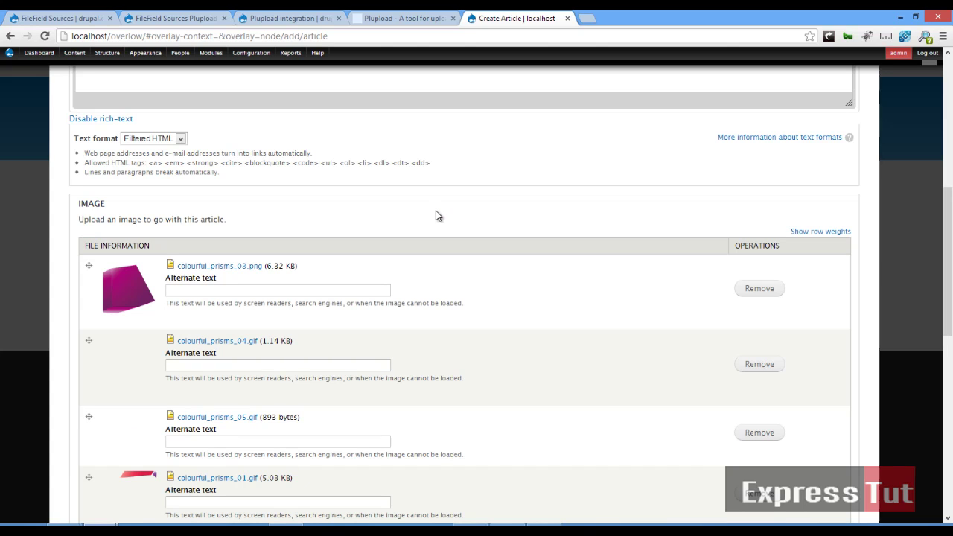
{"action": "scroll", "coordinate": [444, 217], "scroll_direction": "down", "scroll_amount": 3}
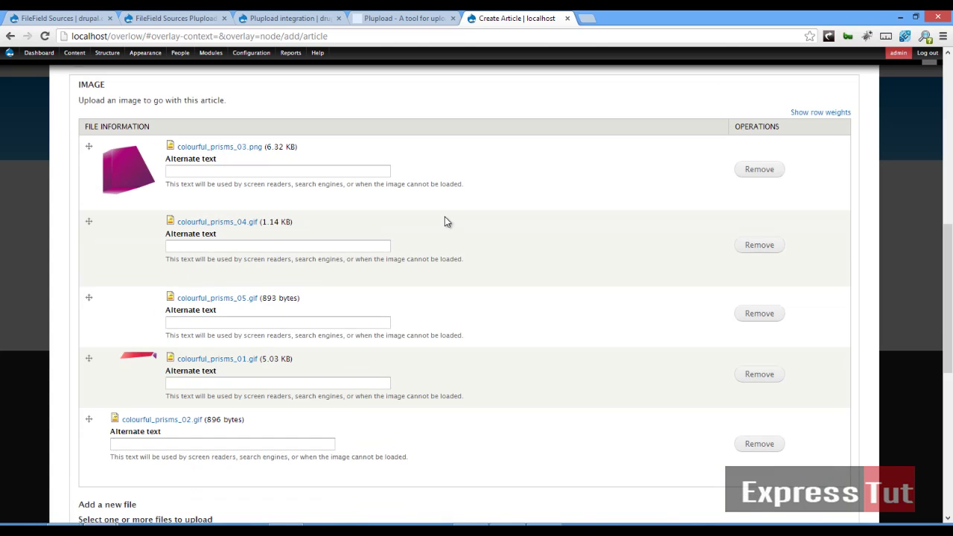